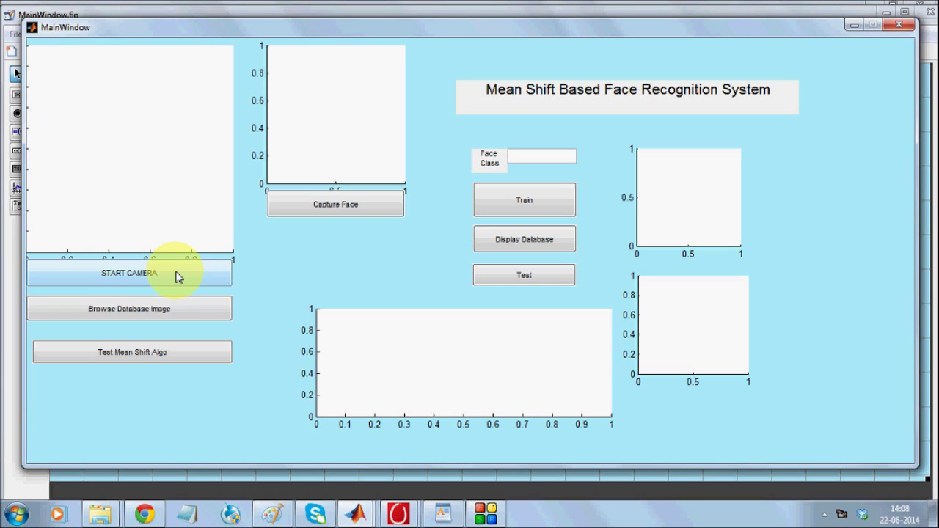
# Start the webcam feed and capture the face to get its mean-shift feature plot and image
pyautogui.click(177, 274)
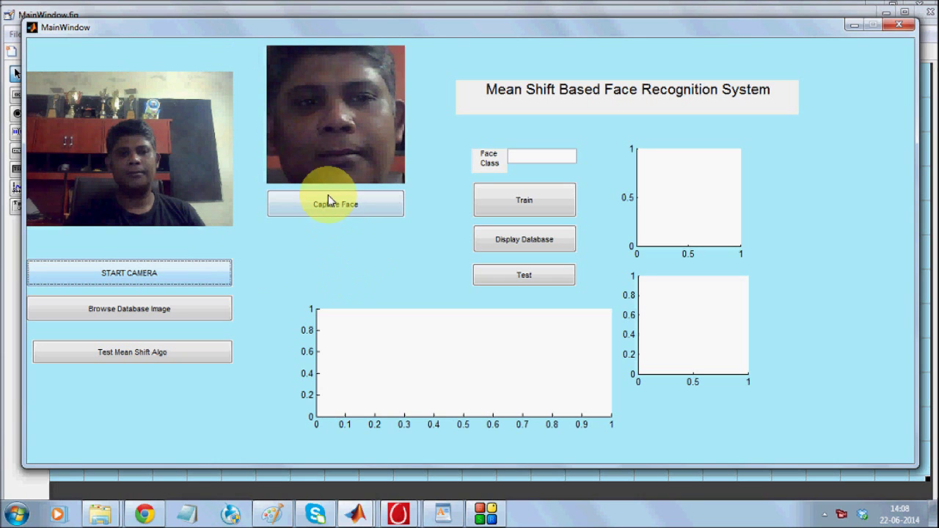
pyautogui.click(329, 205)
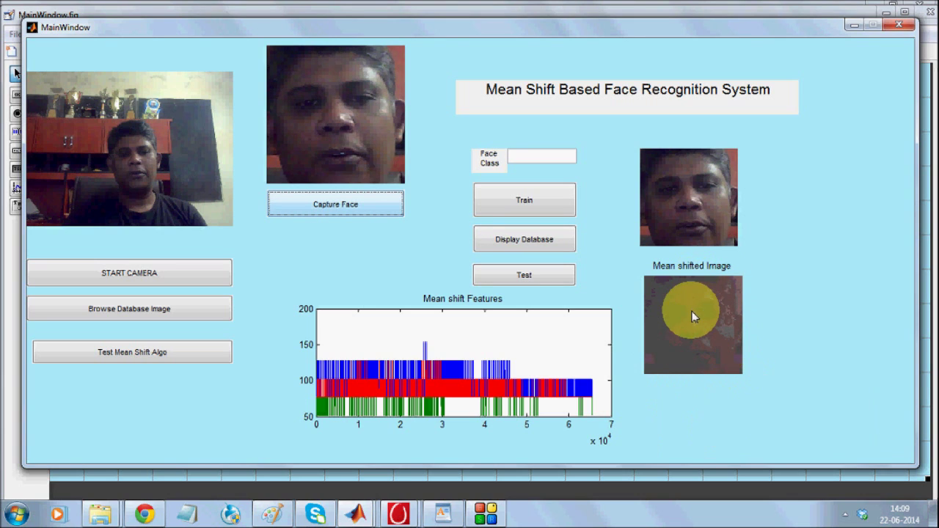
pyautogui.click(540, 154)
# Enter face class 1 and train the recognizer on the captured webcam face
pyautogui.write('1')
pyautogui.click(538, 200)
pyautogui.click(473, 198)
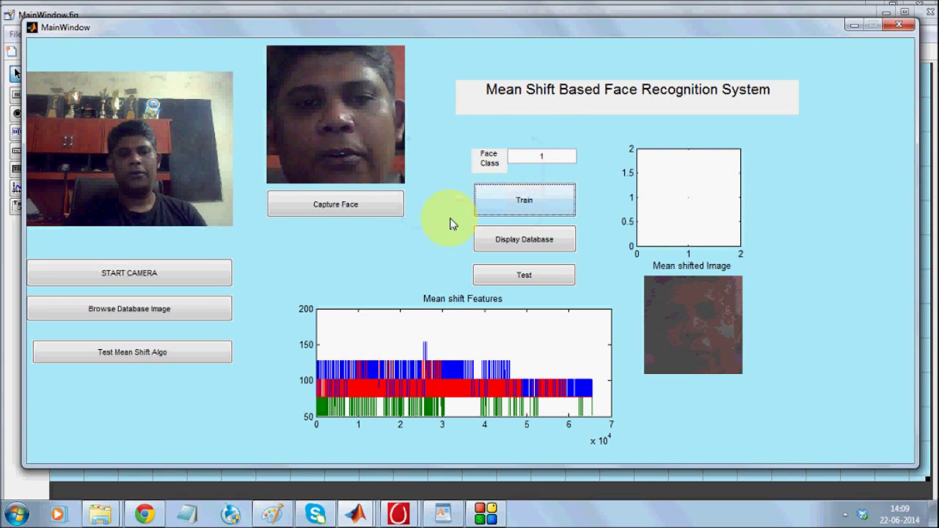
# Restart the webcam, capture a new smiling face and train it as class 1 too
pyautogui.click(174, 273)
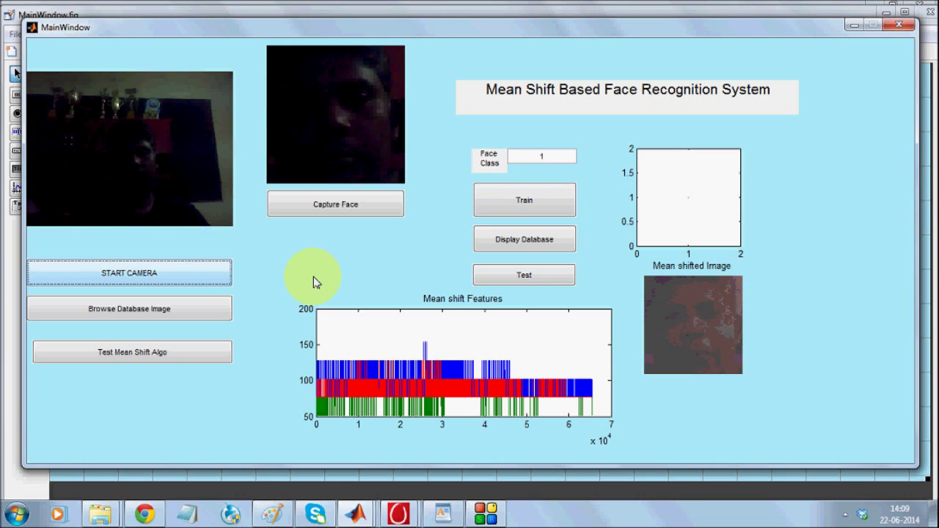
pyautogui.click(381, 211)
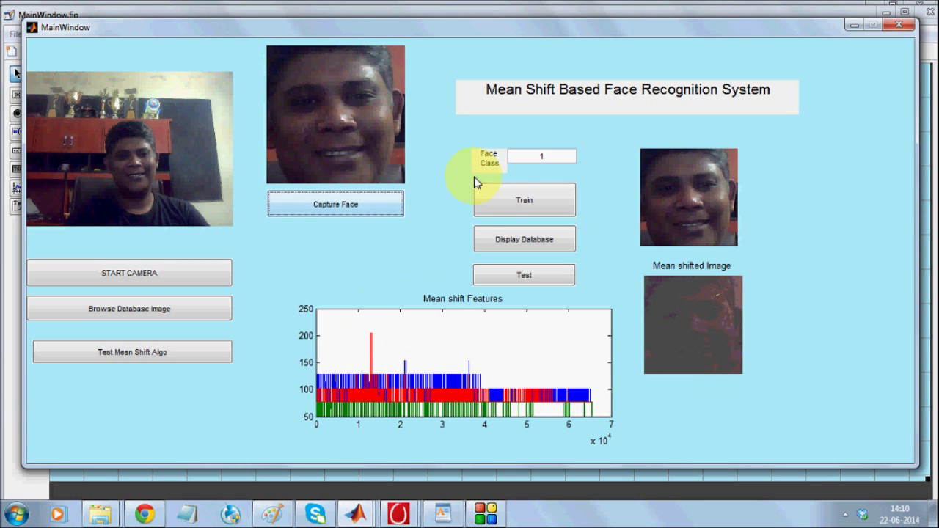
pyautogui.click(510, 209)
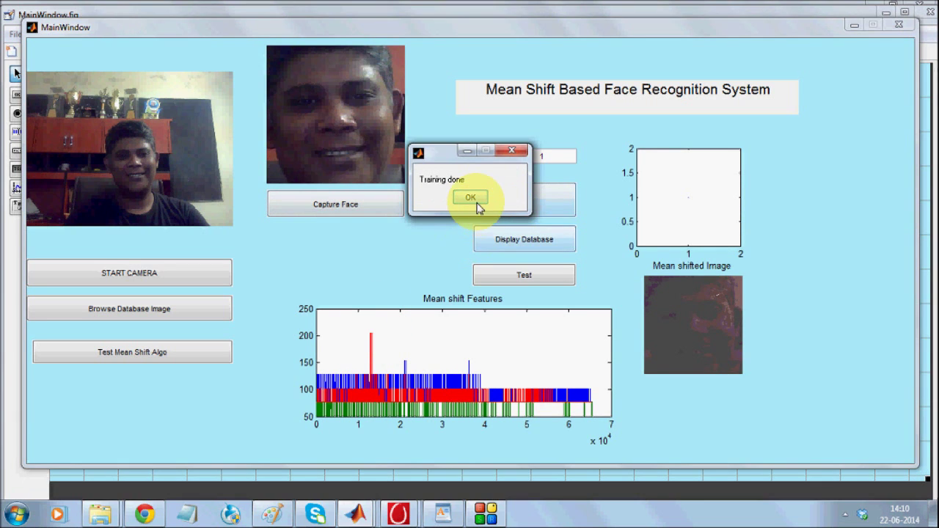
pyautogui.click(474, 199)
# Open MEAN_SHIFT's Database folder showing images 1_1, 1_1_original, 1_2 and 1_2_original
pyautogui.moveTo(107, 520)
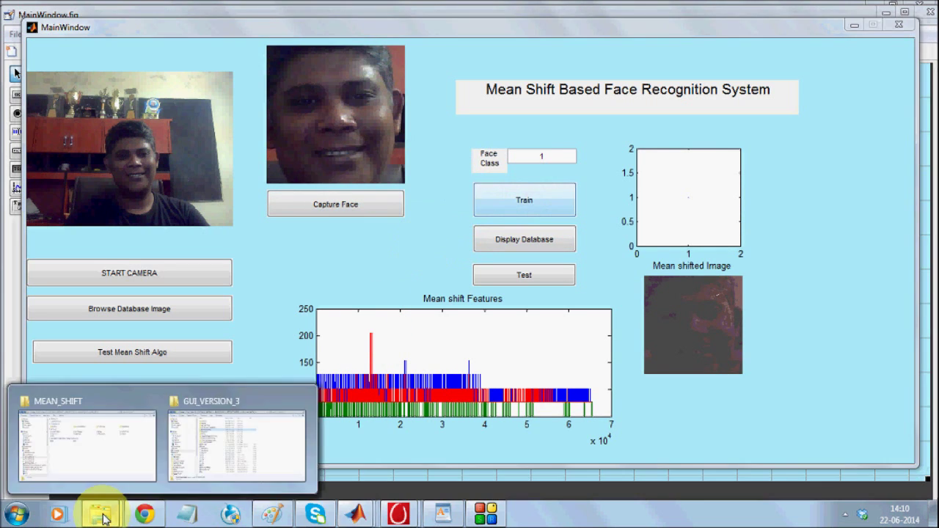
pyautogui.click(103, 481)
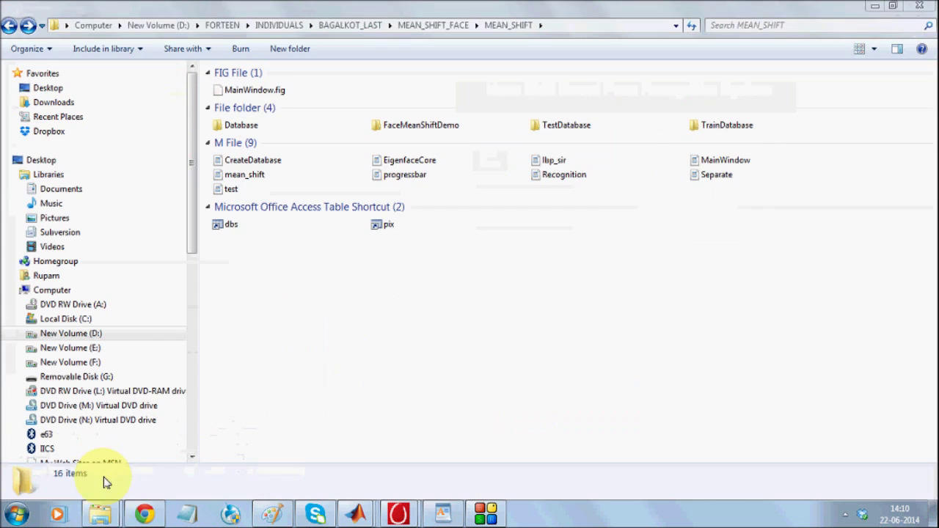
pyautogui.doubleClick(266, 126)
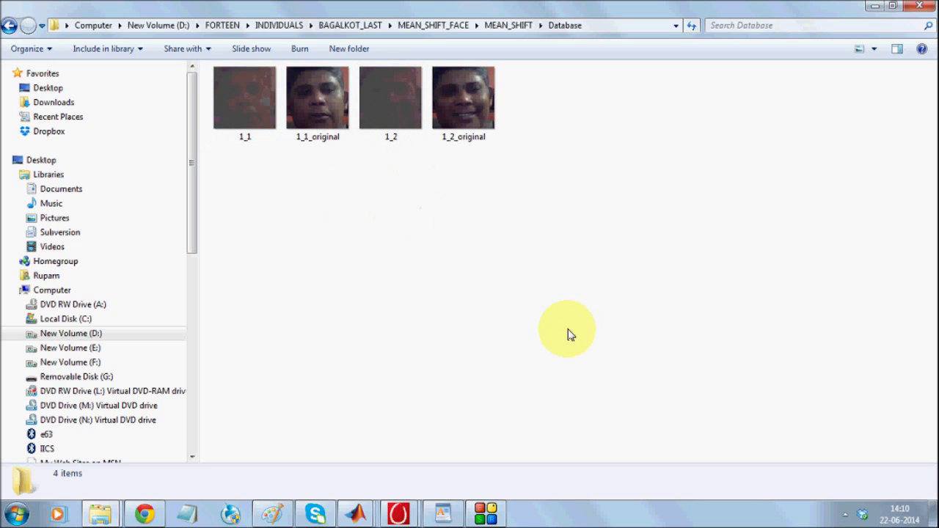
pyautogui.click(355, 515)
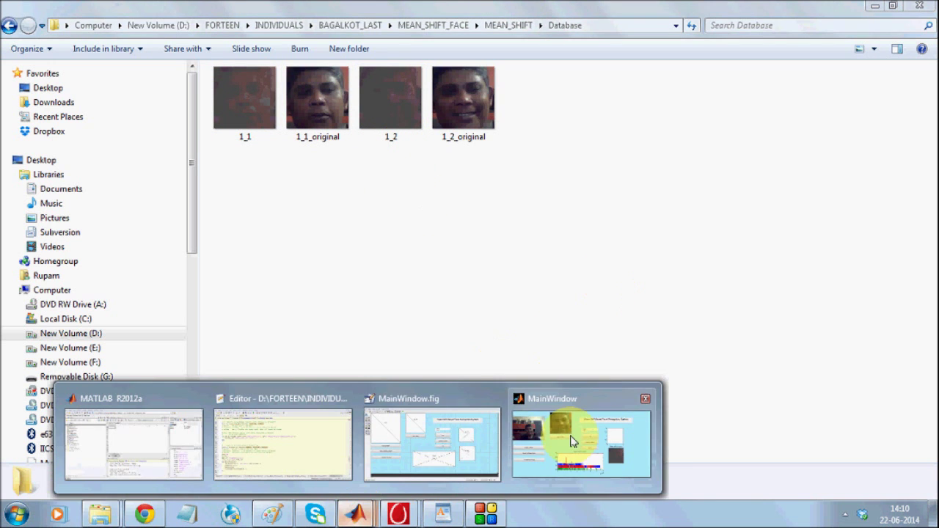
# Load image 1 from TrainDatabase and capture its face for fresh mean-shift features
pyautogui.click(572, 433)
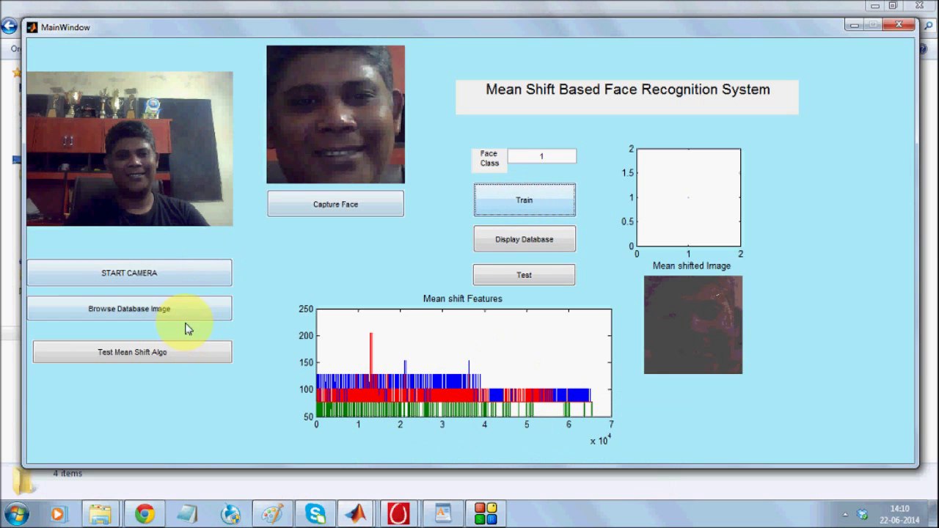
pyautogui.click(159, 314)
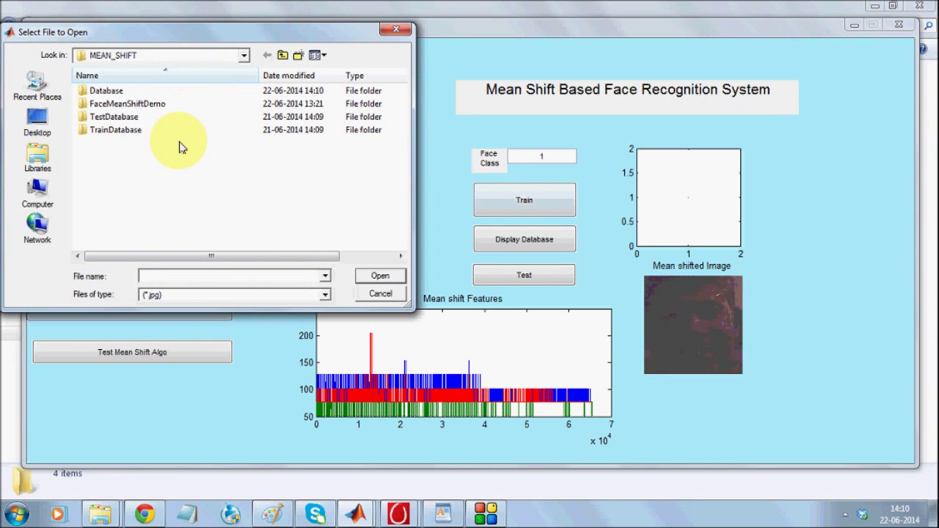
pyautogui.doubleClick(130, 129)
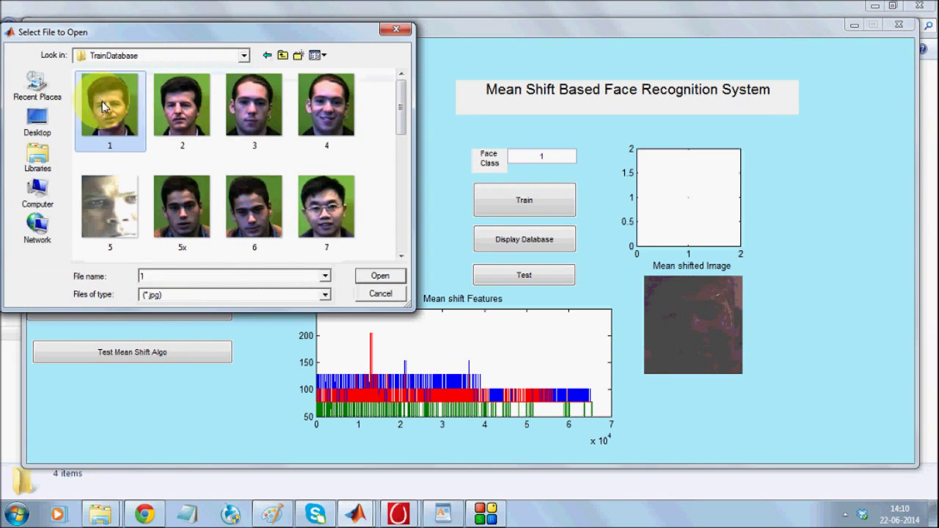
pyautogui.doubleClick(130, 122)
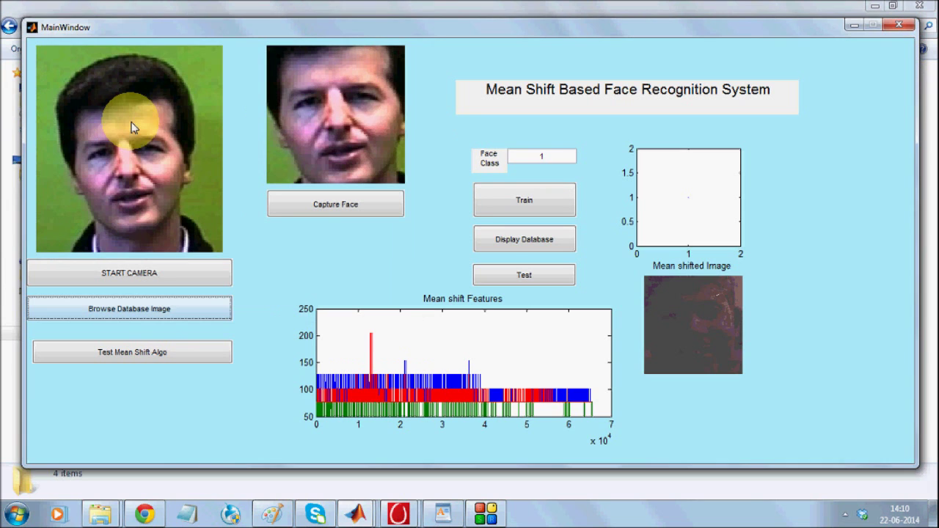
pyautogui.click(339, 211)
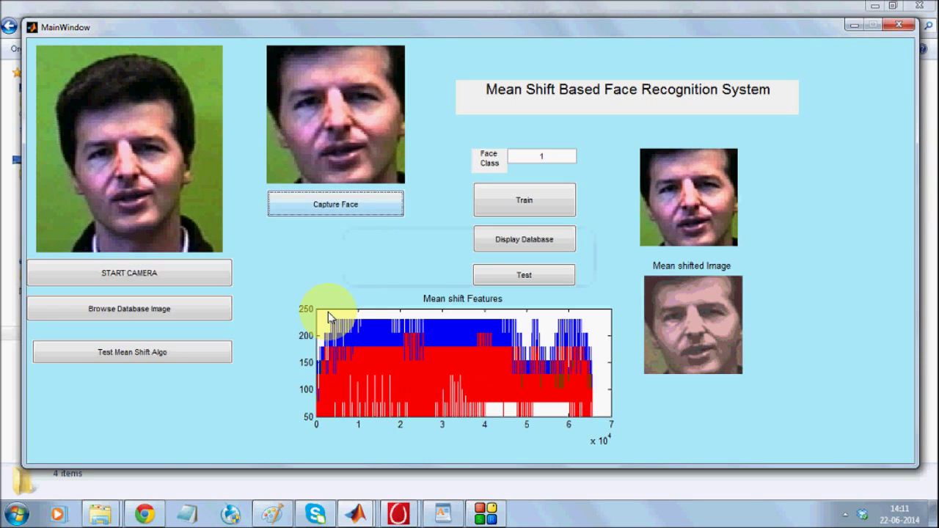
# Change the face class to 2 and train the recognizer on the current face
pyautogui.doubleClick(533, 155)
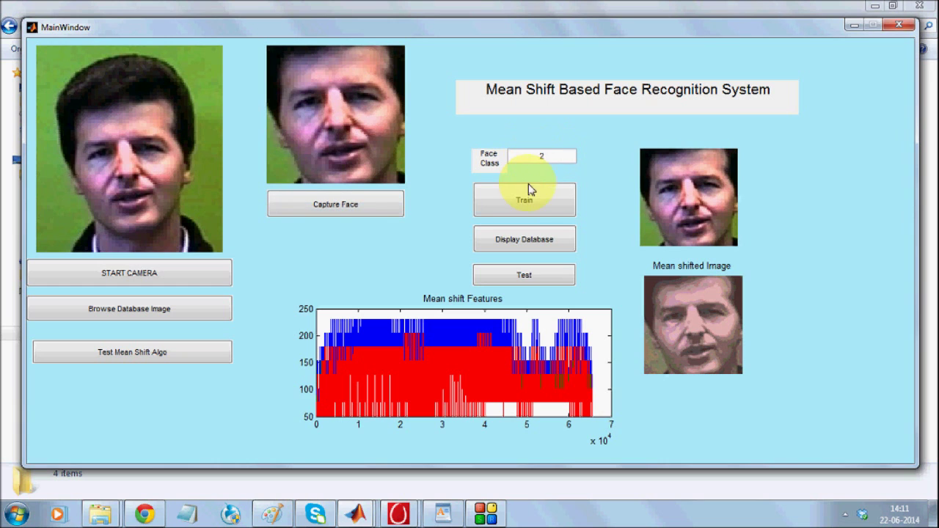
pyautogui.click(528, 209)
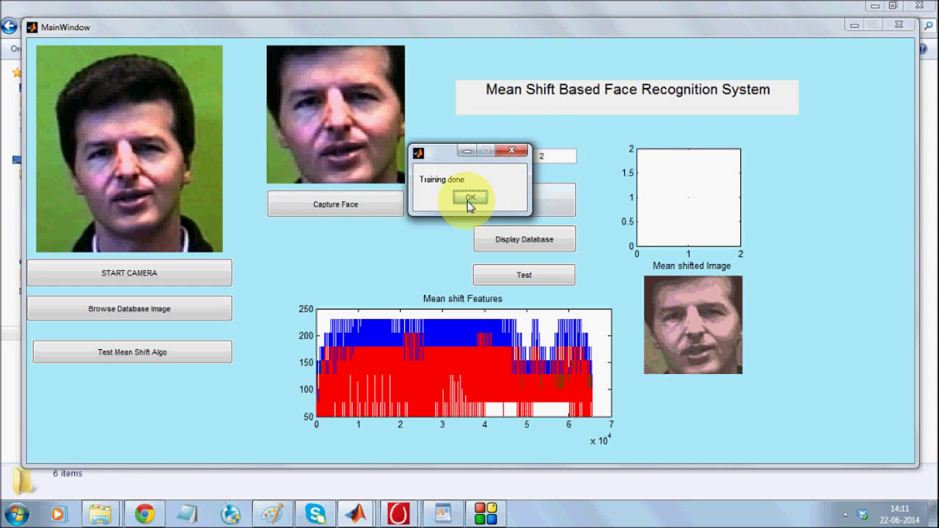
pyautogui.click(470, 198)
# Load image 2 from TrainDatabase, capture its face and train it as class 2
pyautogui.click(147, 313)
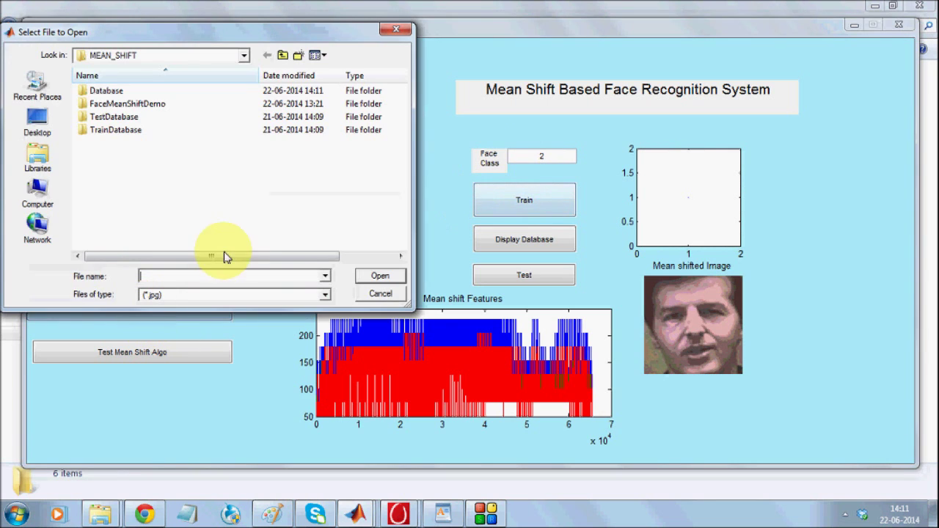
pyautogui.click(129, 133)
pyautogui.doubleClick(129, 133)
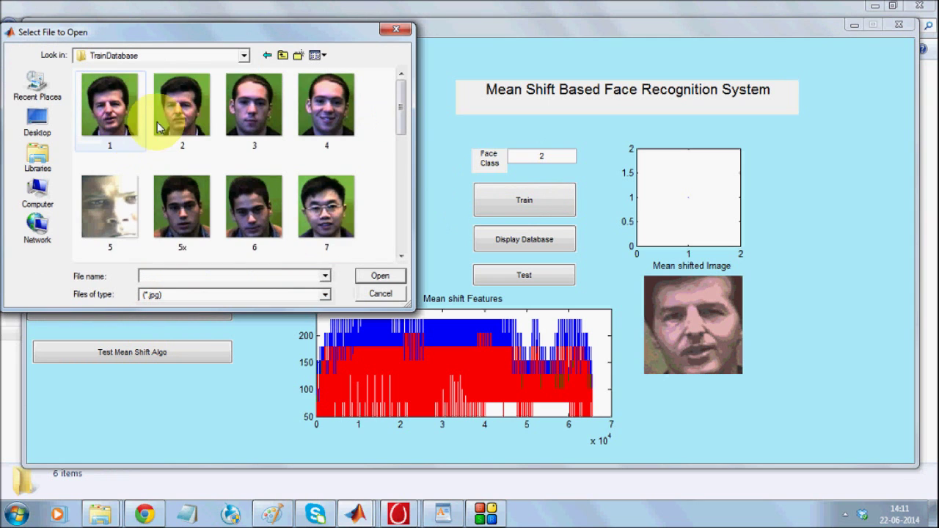
pyautogui.doubleClick(172, 101)
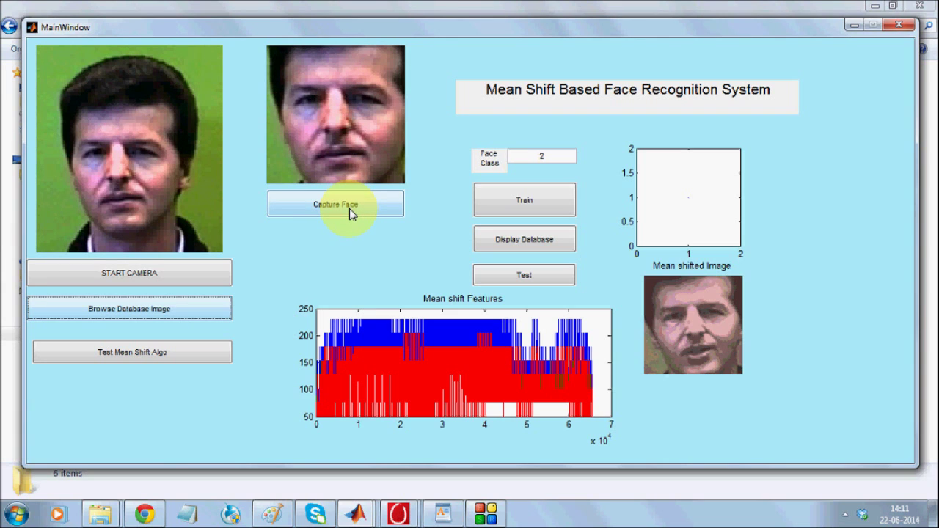
pyautogui.click(349, 208)
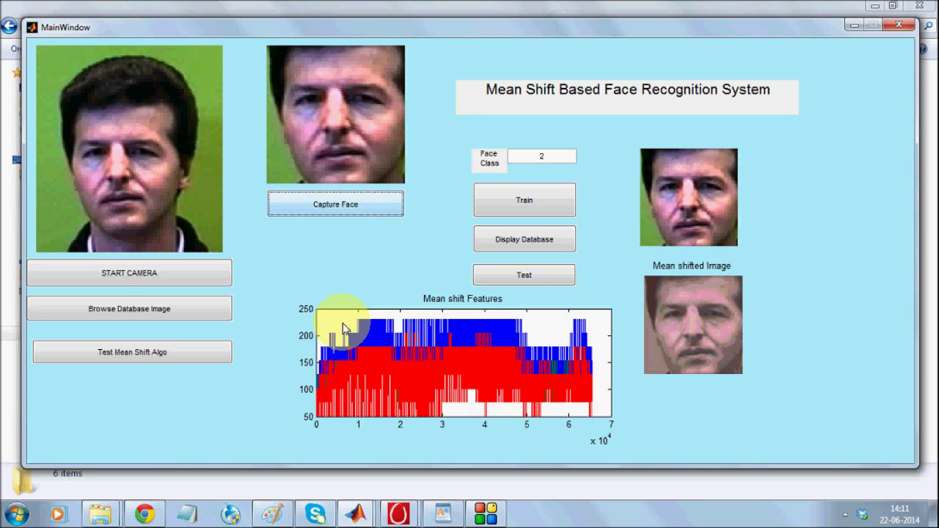
pyautogui.click(557, 213)
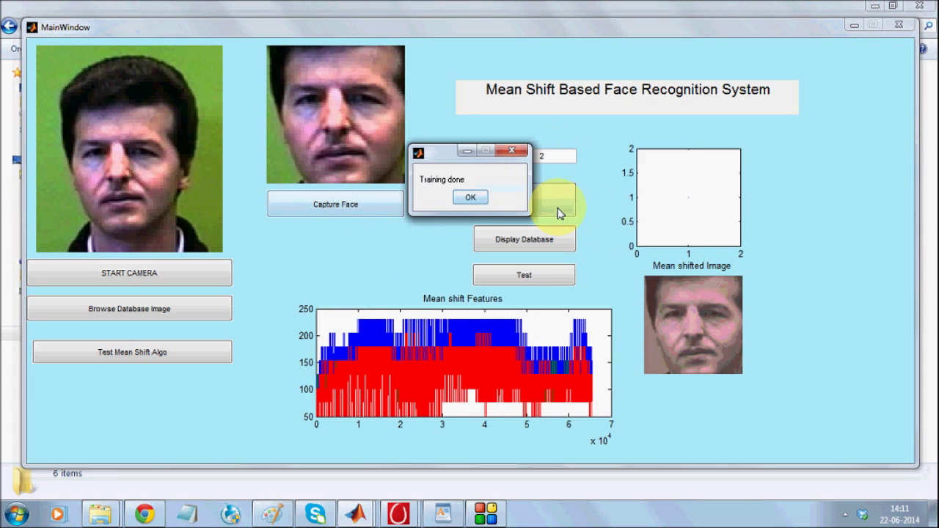
pyautogui.click(469, 200)
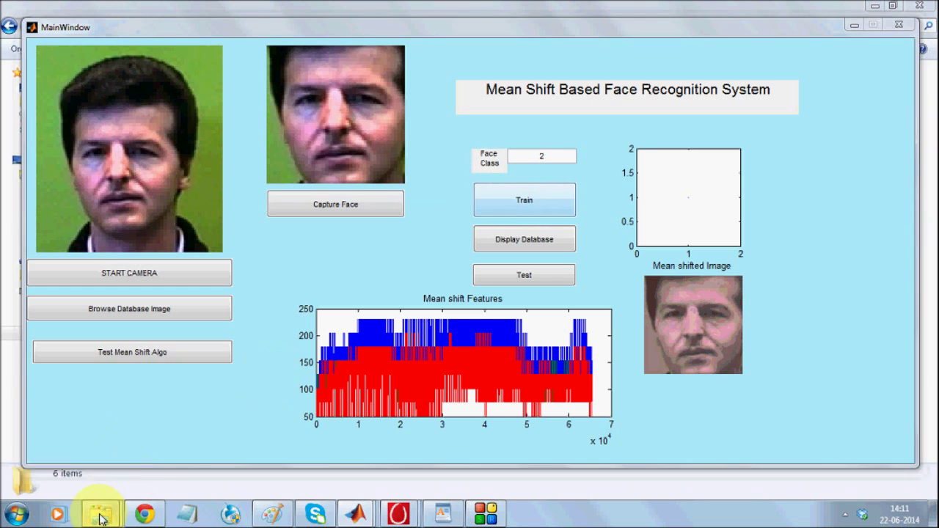
pyautogui.moveTo(97, 510)
pyautogui.click(139, 481)
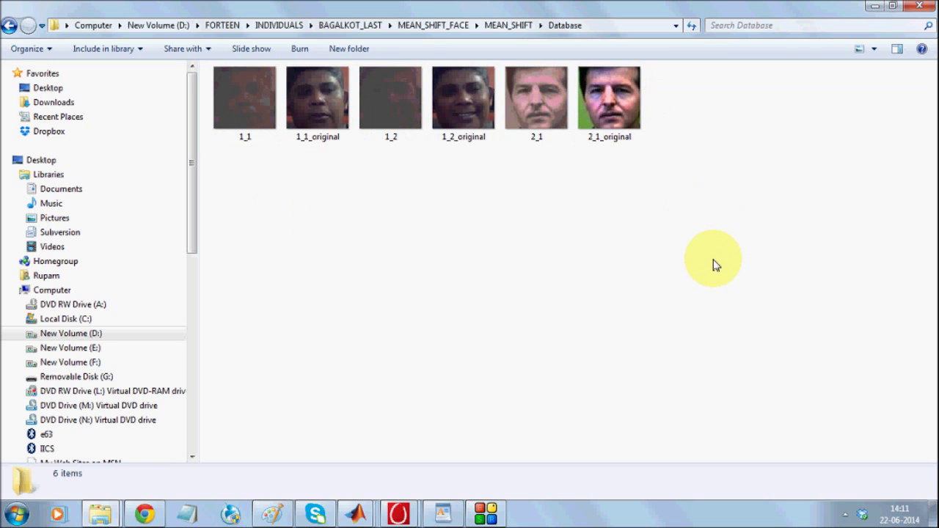
pyautogui.click(875, 7)
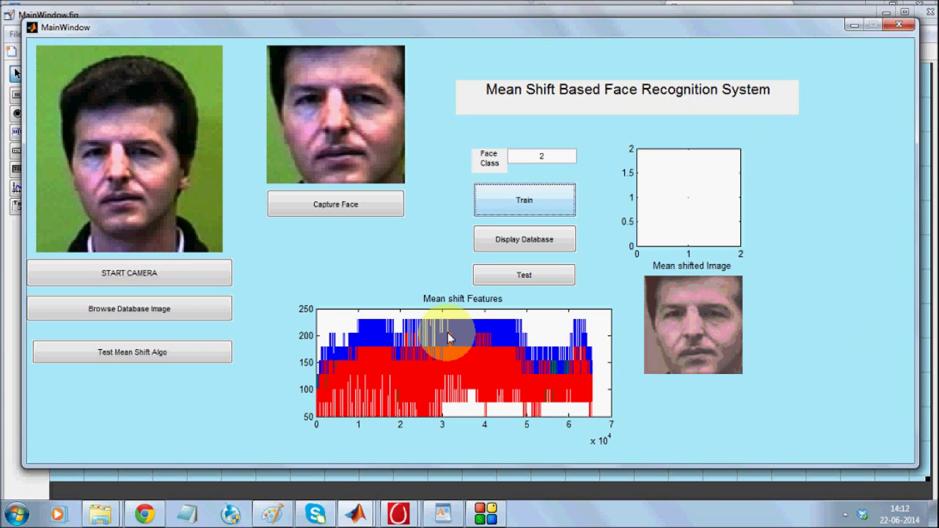
# Start the webcam again and capture the current face with face class 2 still set
pyautogui.click(169, 272)
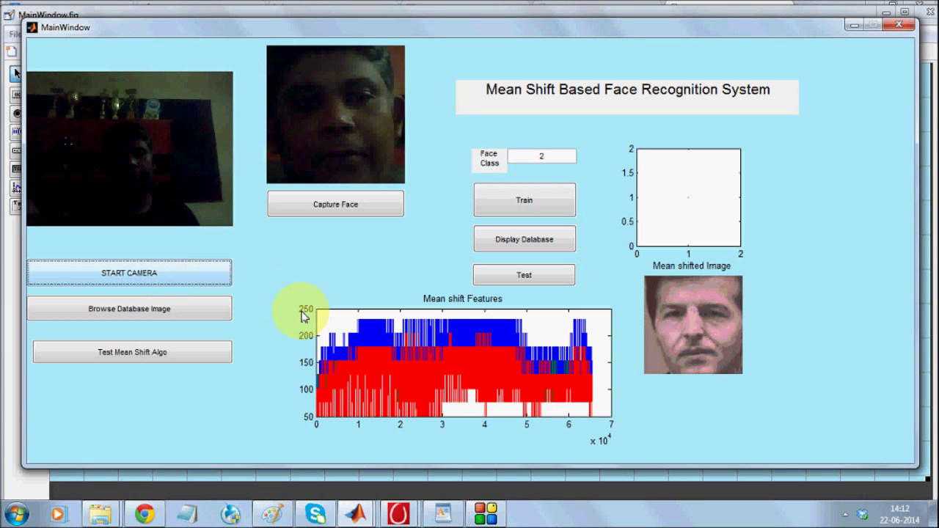
pyautogui.click(345, 209)
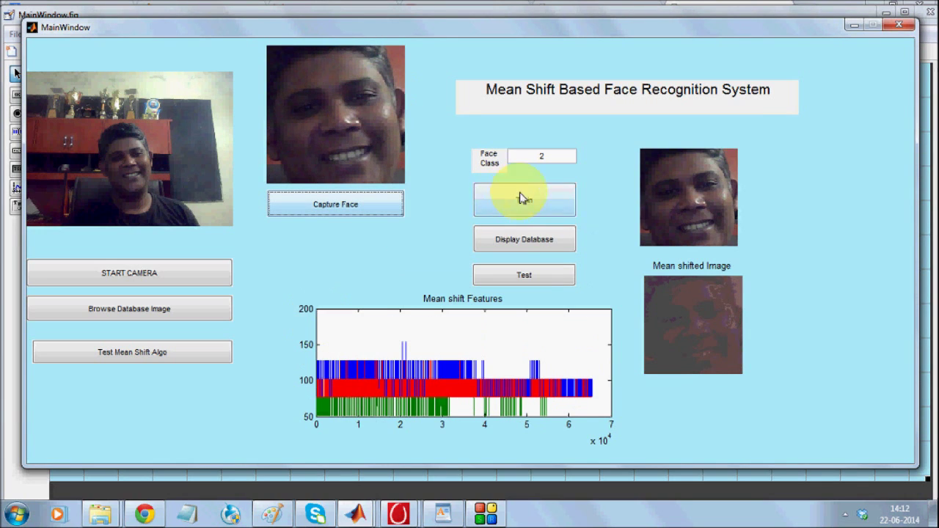
# Test the captured face, getting 'detected class=1', and move the message aside
pyautogui.click(534, 276)
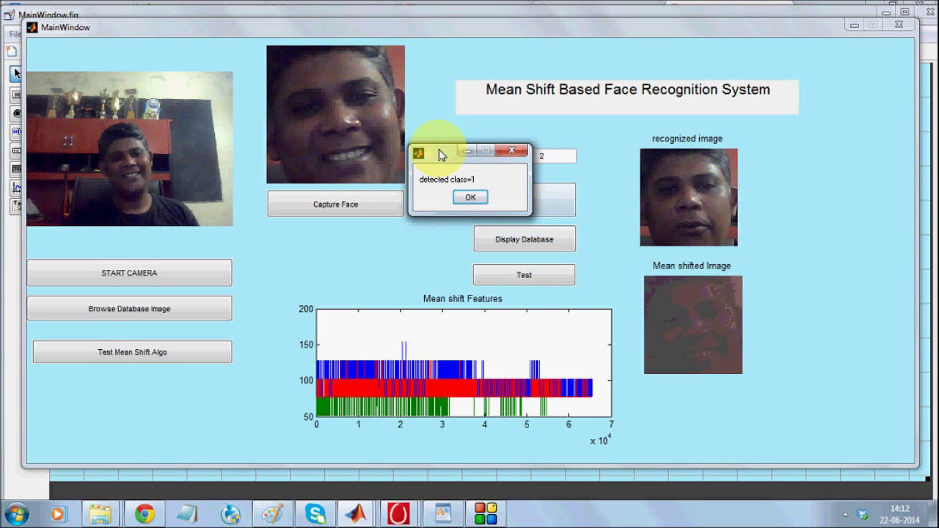
pyautogui.moveTo(438, 150); pyautogui.dragTo(382, 285)
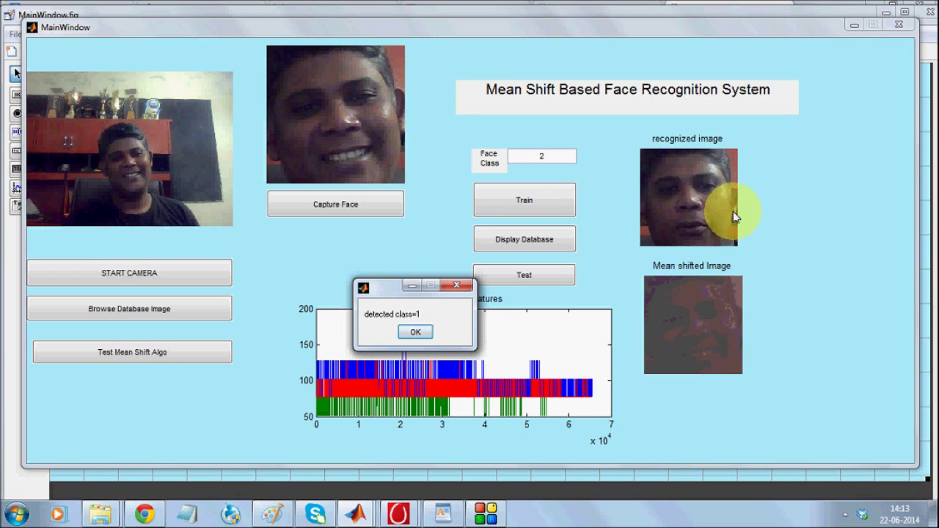
# Run Test Mean Shift Algo on Libraries > Pictures > Sample Pictures > Hydrangeas
pyautogui.click(420, 334)
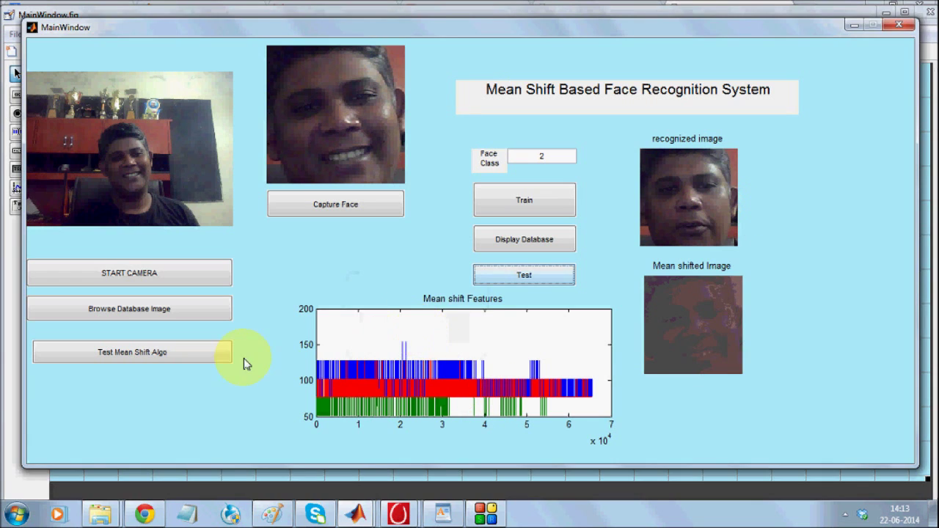
pyautogui.click(195, 355)
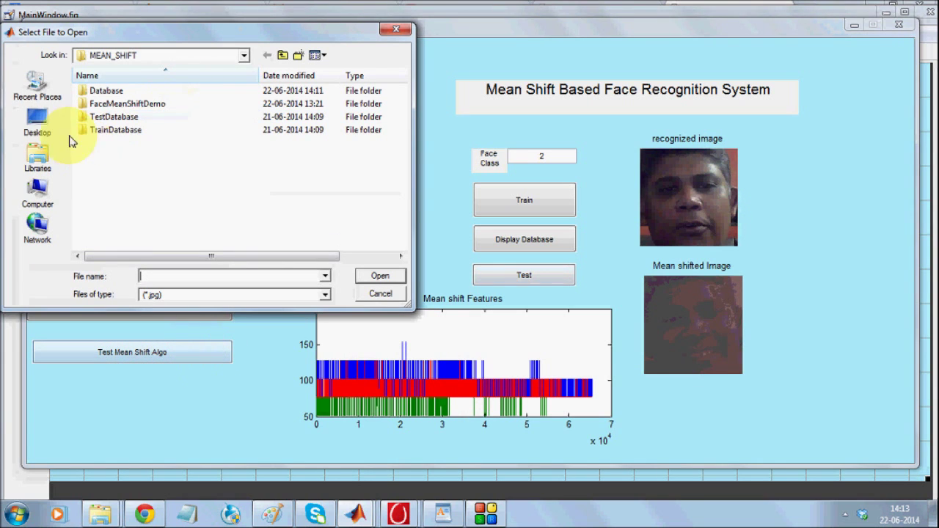
pyautogui.click(39, 158)
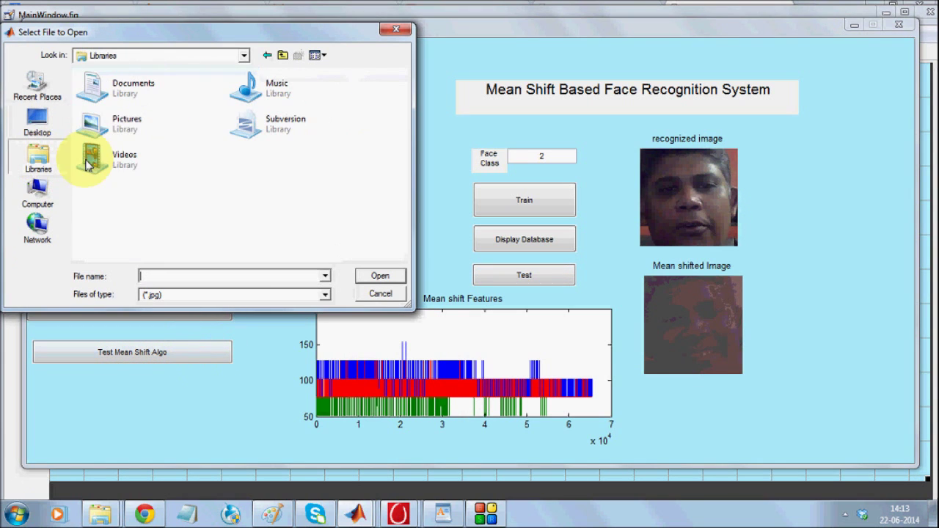
pyautogui.doubleClick(121, 126)
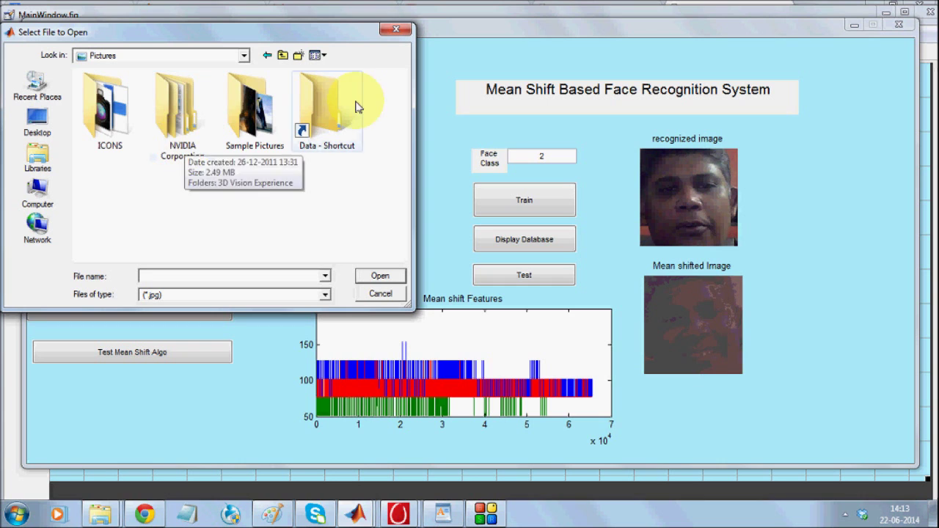
pyautogui.doubleClick(253, 106)
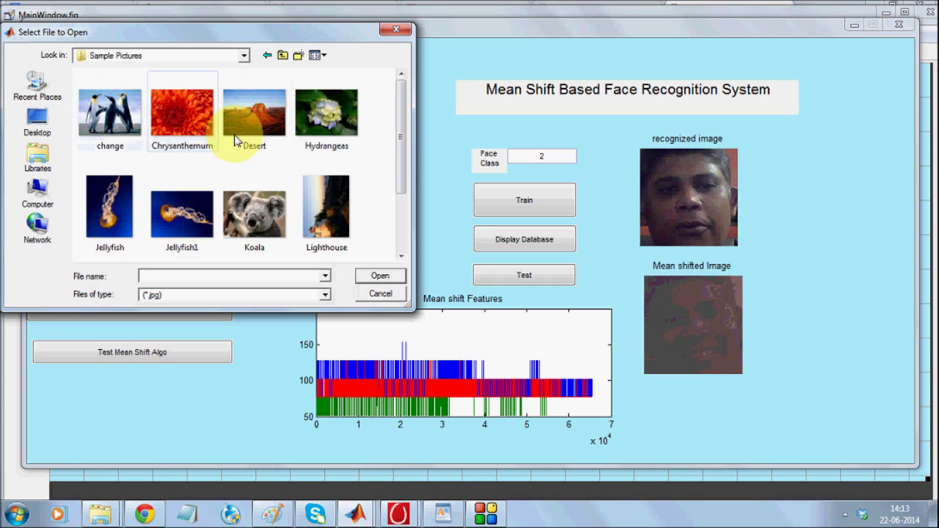
pyautogui.doubleClick(334, 111)
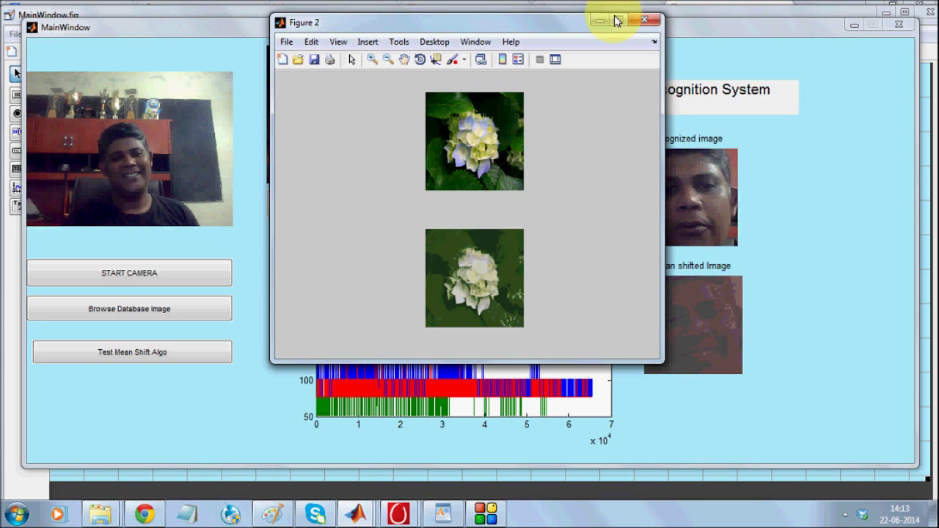
# Close the Figure 2 hydrangea window, leaving the face recognition window
pyautogui.click(643, 23)
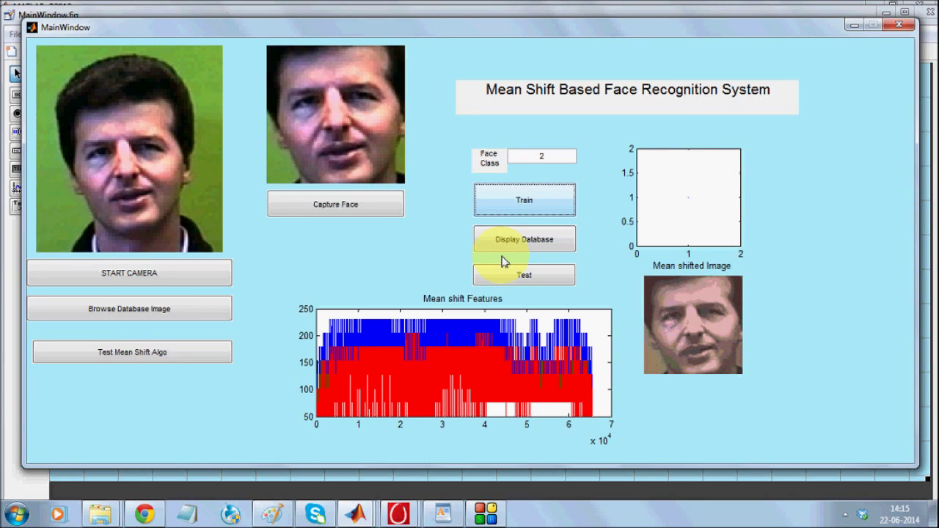
pyautogui.click(483, 355)
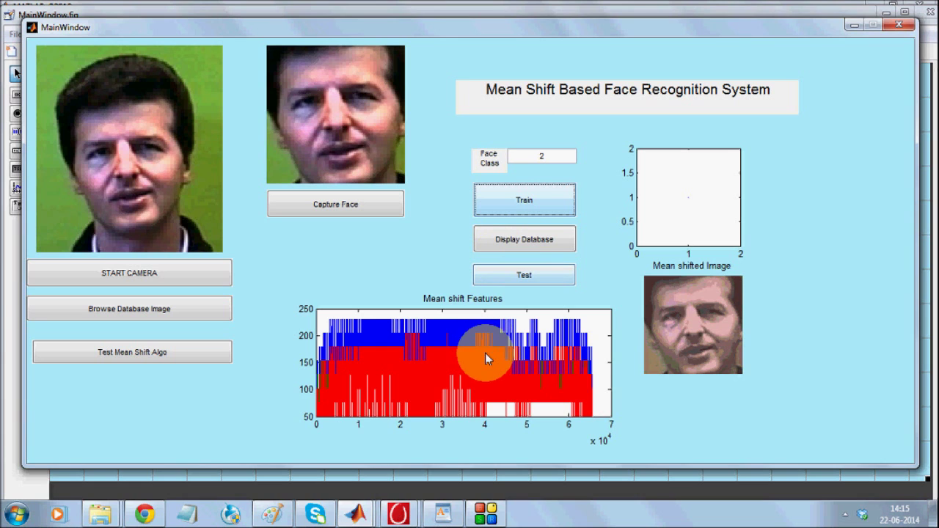